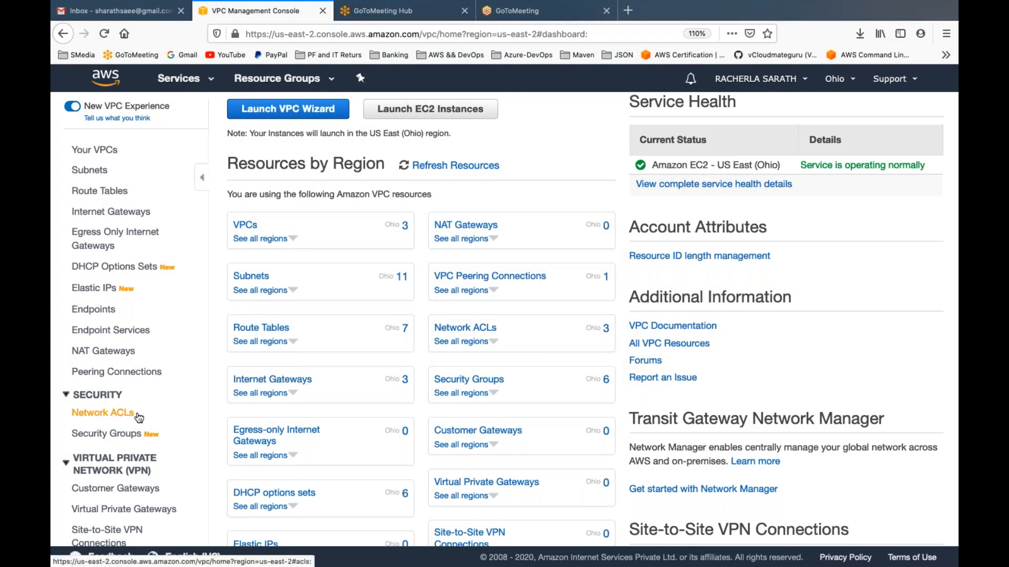
Open the network ACLs list, widen the Name column to show full names, and enlarge the details pane
{"action": "left_click", "coordinate": [105, 420]}
{"action": "left_click", "coordinate": [104, 419]}
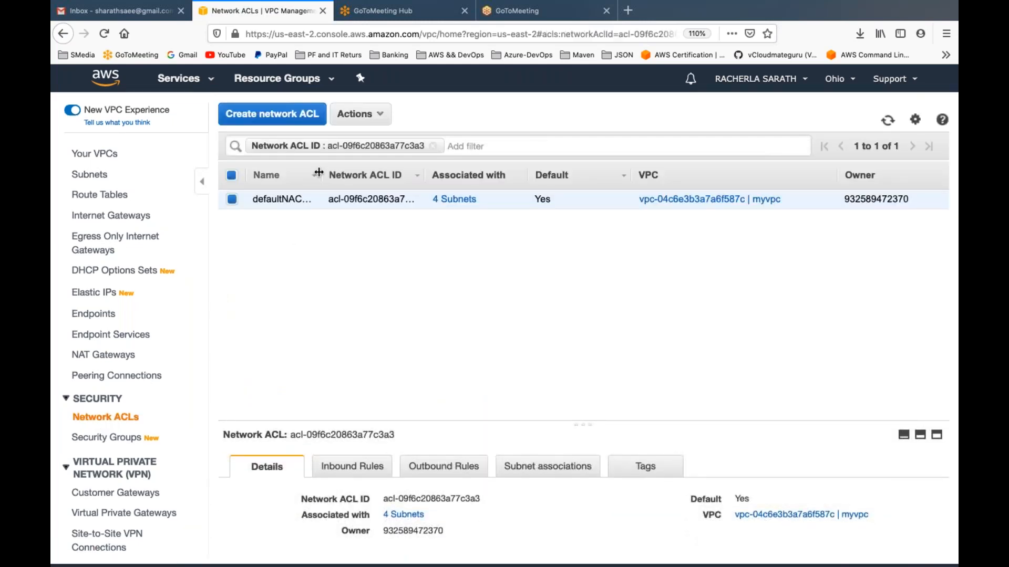
{"action": "left_click_drag", "start_coordinate": [320, 174], "coordinate": [389, 171]}
{"action": "left_click_drag", "start_coordinate": [253, 199], "coordinate": [337, 196]}
{"action": "left_click", "coordinate": [337, 196]}
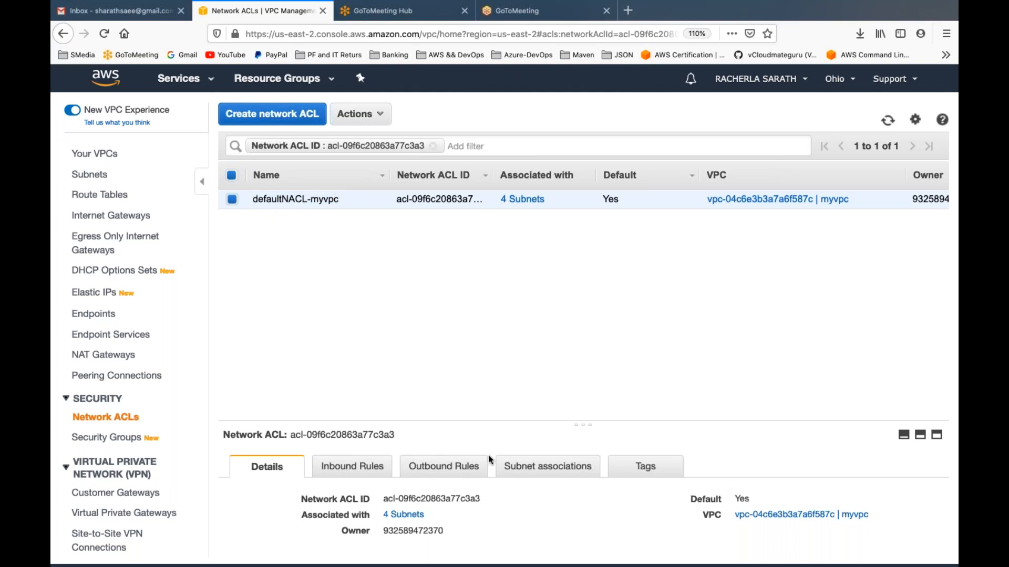
{"action": "left_click_drag", "start_coordinate": [477, 419], "coordinate": [453, 253]}
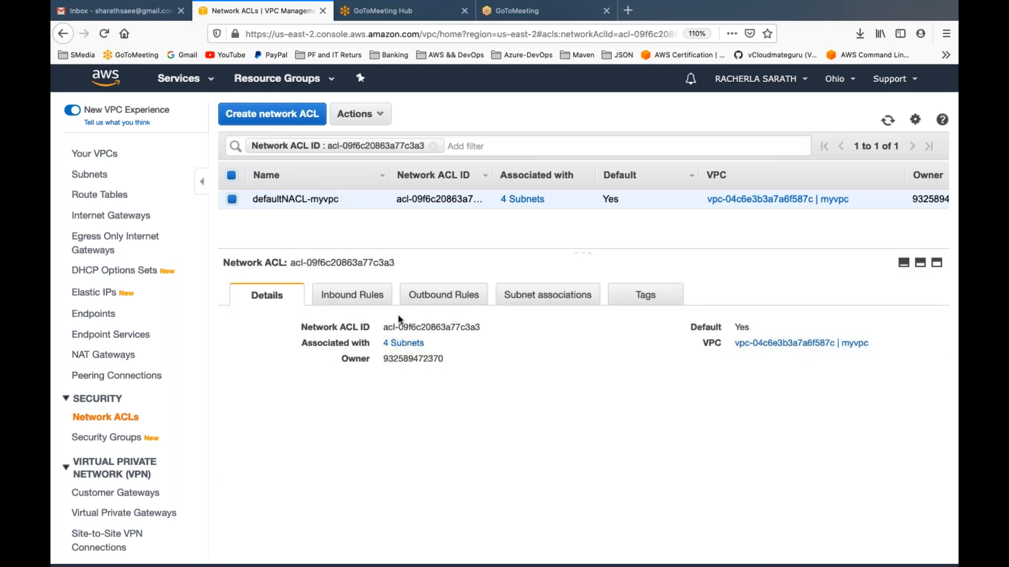
Review the inbound rules, outbound rules and subnet associations of defaultNACL-myvpc
{"action": "left_click", "coordinate": [356, 299]}
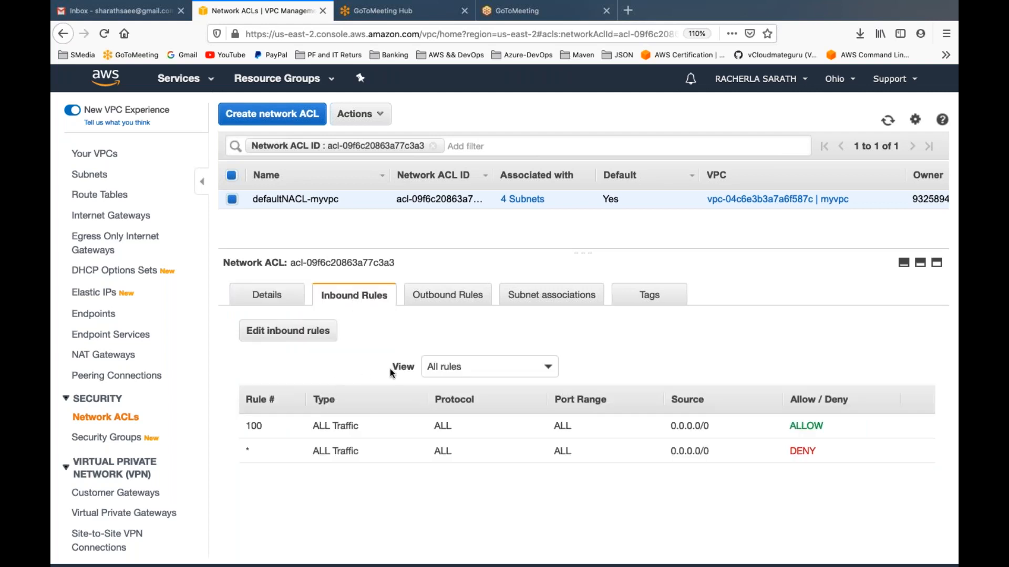
{"action": "left_click", "coordinate": [447, 294]}
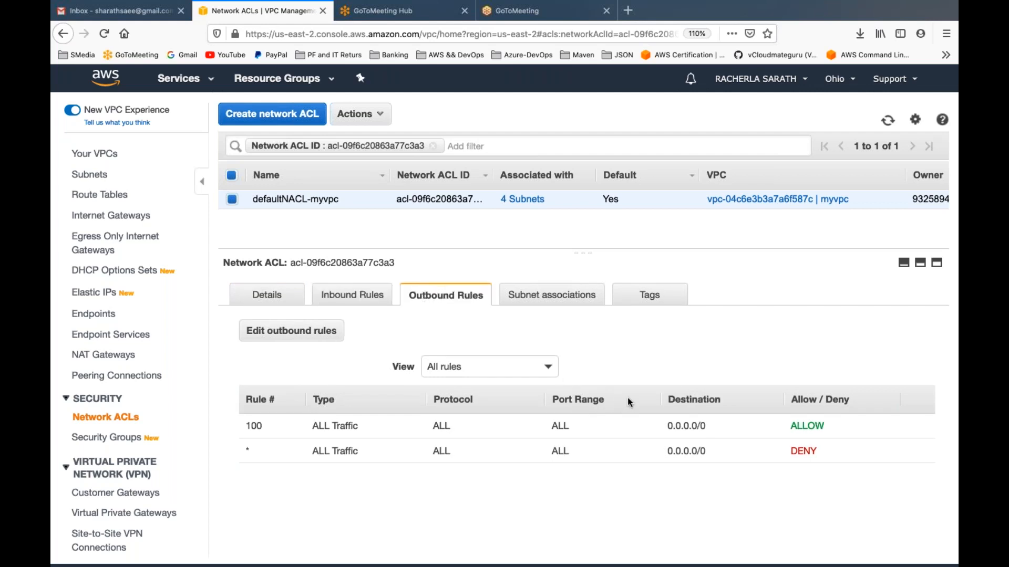
{"action": "left_click", "coordinate": [556, 294]}
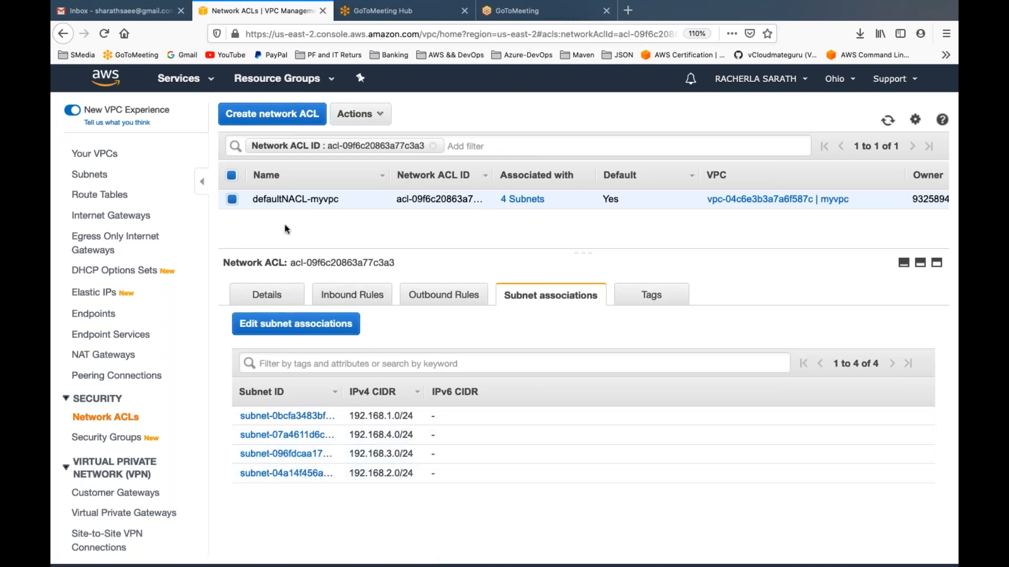
{"action": "left_click_drag", "start_coordinate": [253, 199], "coordinate": [338, 200]}
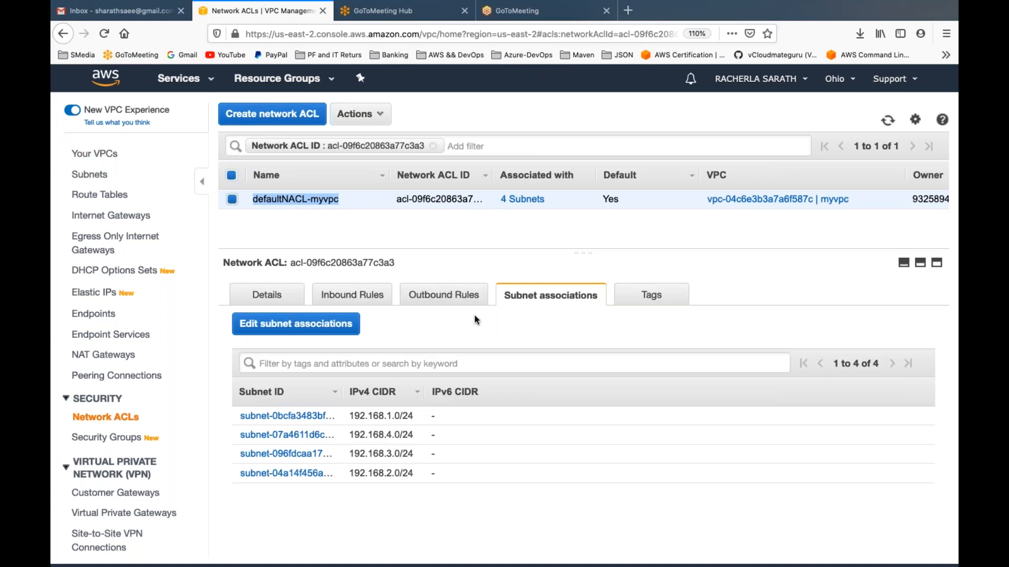
Examine inbound rule 100 of defaultNACL-myvpc, checking its type, protocol, port range, source and allow/deny setting
{"action": "left_click", "coordinate": [350, 300]}
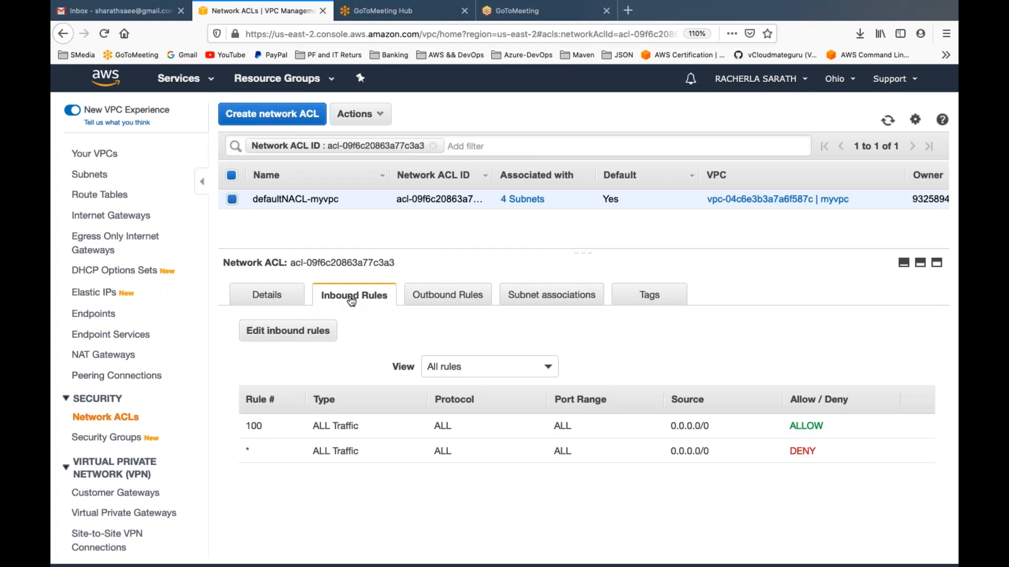
{"action": "left_click", "coordinate": [790, 22]}
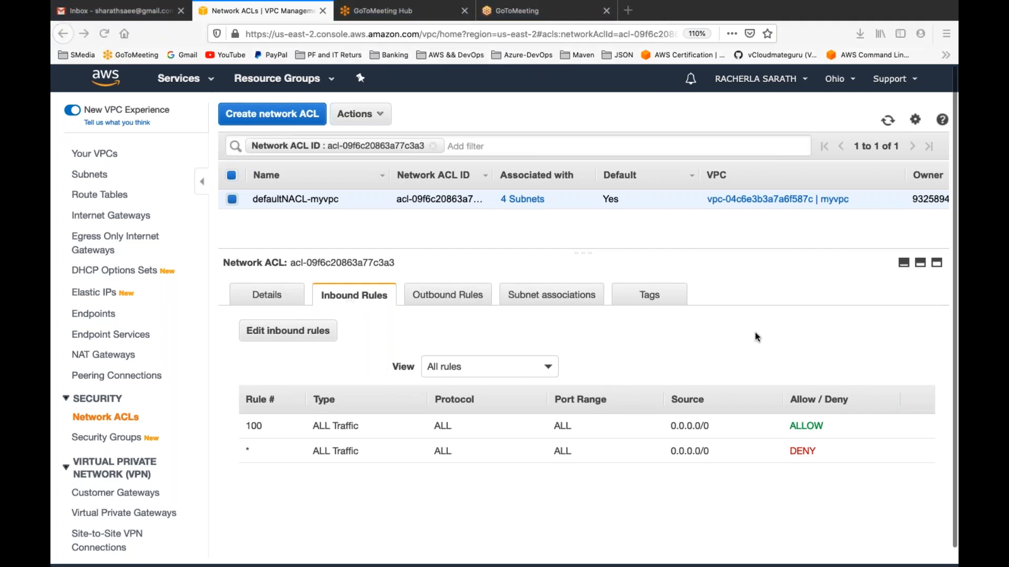
{"action": "scroll", "coordinate": [756, 336], "scroll_direction": "down", "scroll_amount": 1}
{"action": "double_click", "coordinate": [254, 408]}
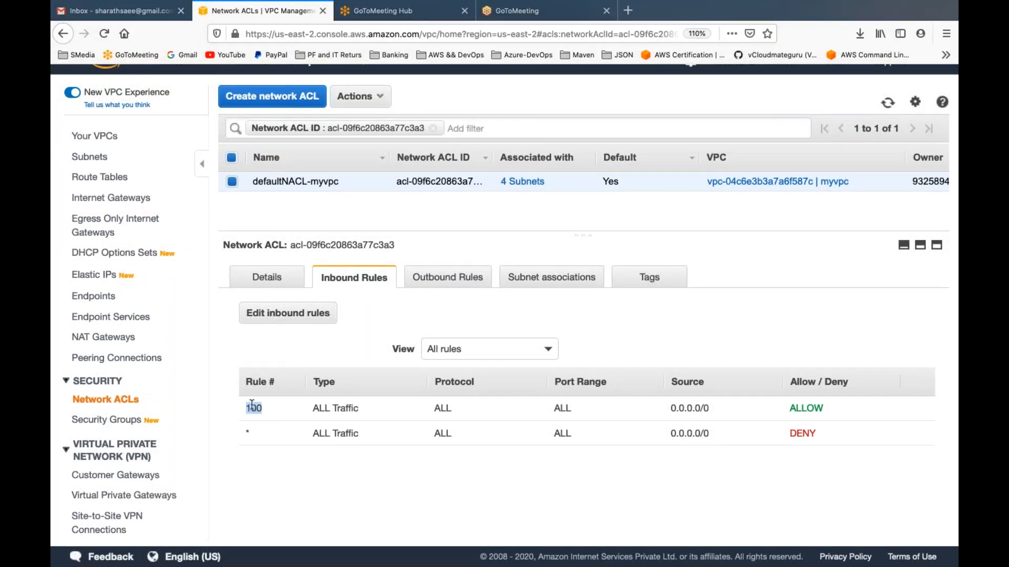
{"action": "left_click_drag", "start_coordinate": [315, 409], "coordinate": [353, 407]}
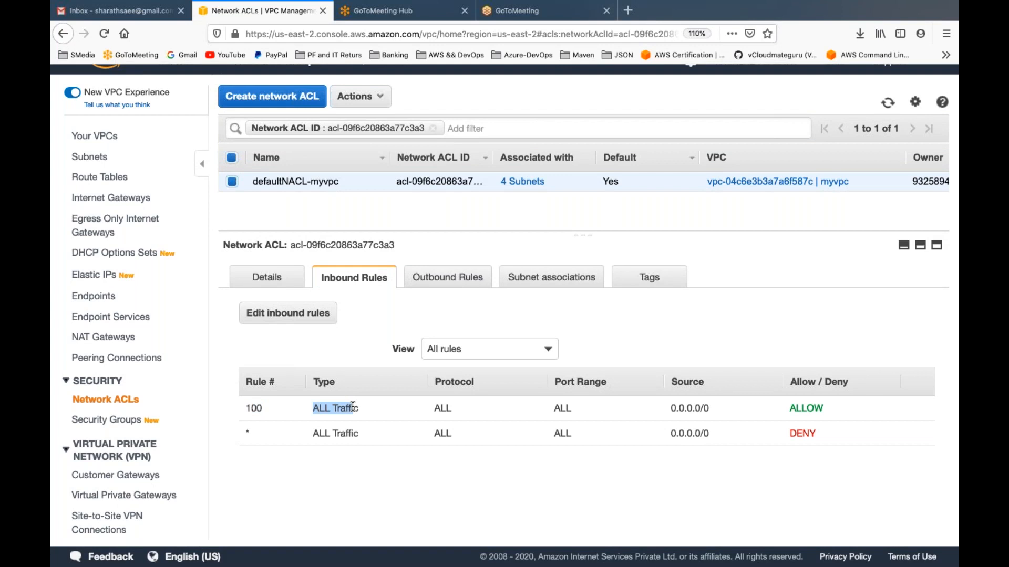
{"action": "double_click", "coordinate": [442, 408]}
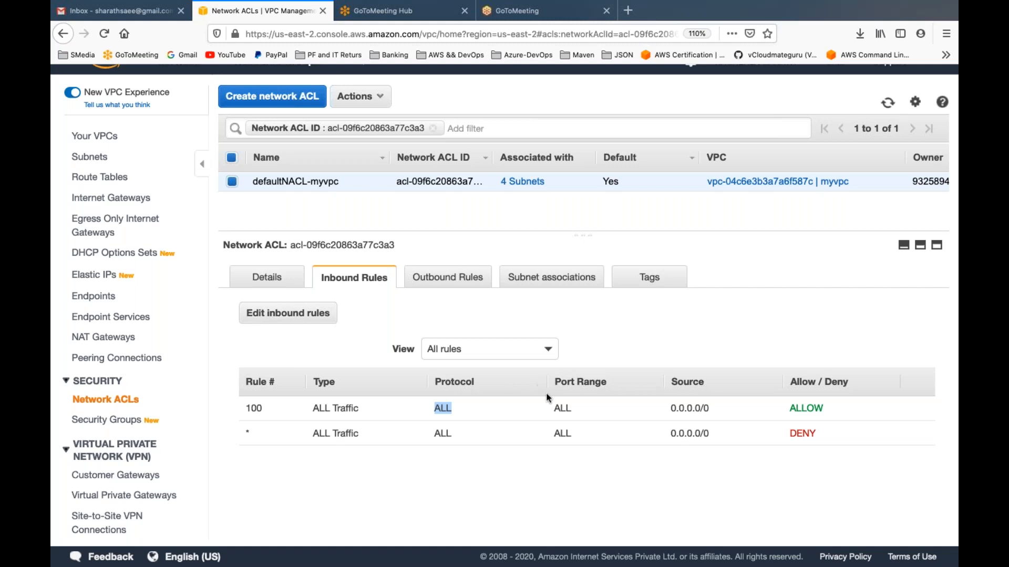
{"action": "double_click", "coordinate": [561, 408]}
{"action": "left_click_drag", "start_coordinate": [671, 408], "coordinate": [710, 412]}
{"action": "double_click", "coordinate": [680, 379]}
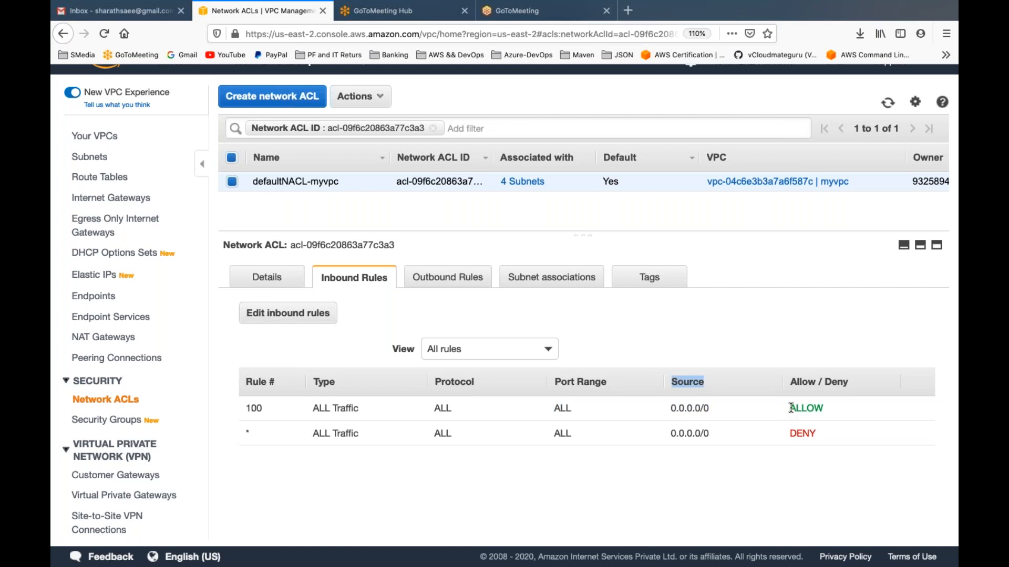
{"action": "left_click_drag", "start_coordinate": [789, 409], "coordinate": [828, 406]}
Examine outbound rule 100 of defaultNACL-myvpc, checking its type, protocol, port range and destination
{"action": "left_click", "coordinate": [447, 278]}
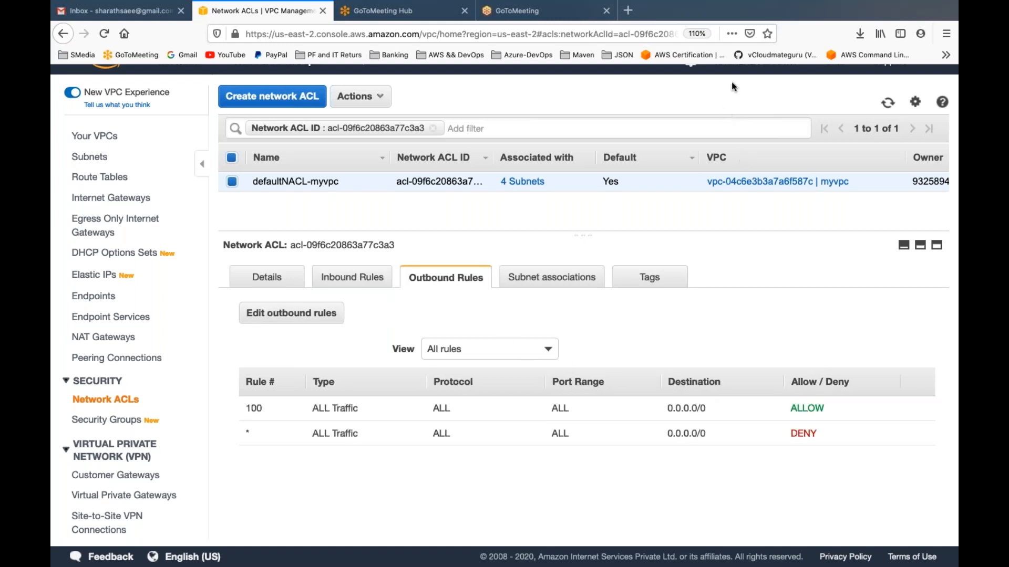
{"action": "left_click", "coordinate": [765, 53]}
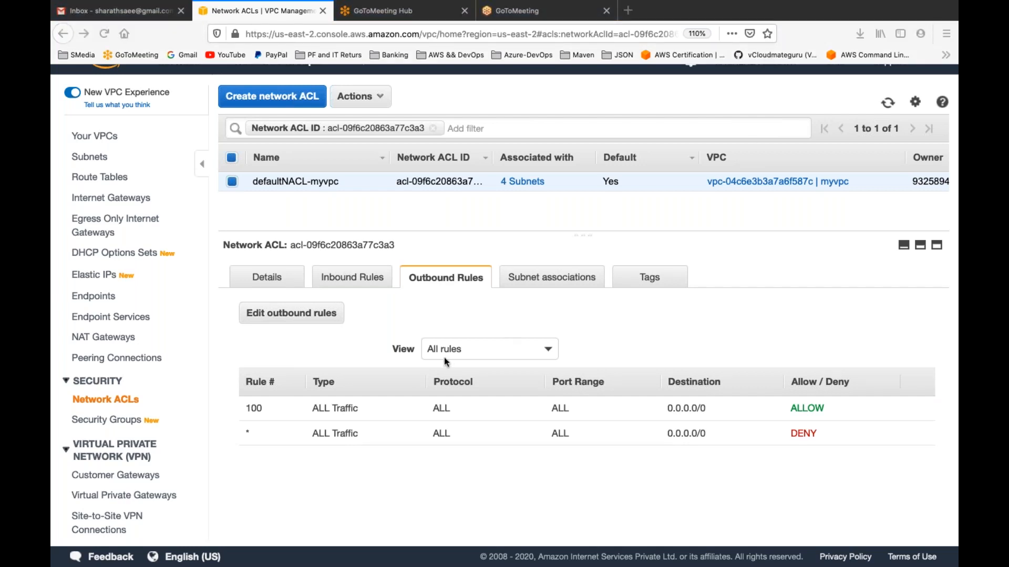
{"action": "double_click", "coordinate": [253, 409]}
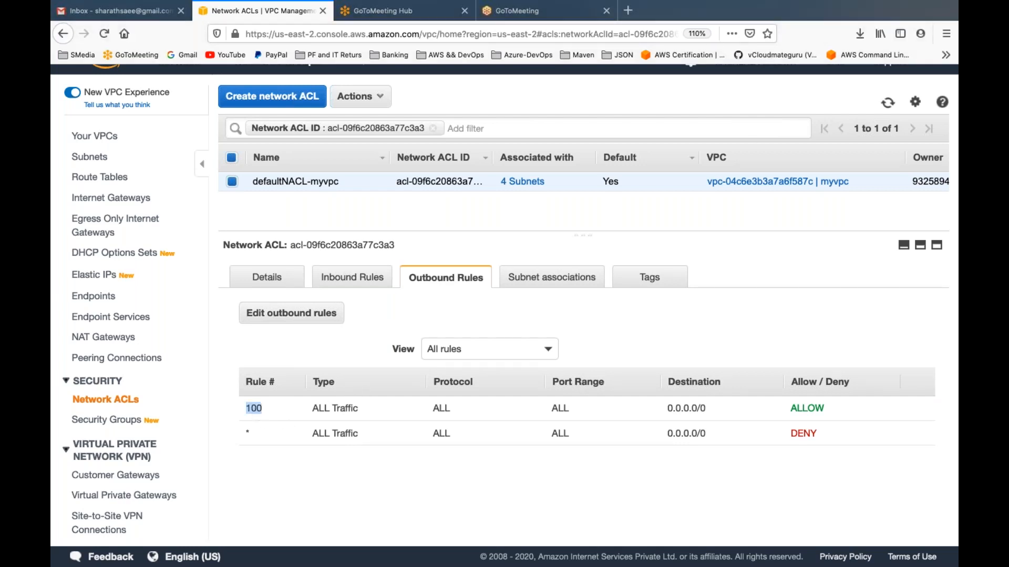
{"action": "double_click", "coordinate": [342, 409]}
{"action": "left_click", "coordinate": [334, 412]}
{"action": "double_click", "coordinate": [444, 407]}
{"action": "double_click", "coordinate": [558, 408]}
{"action": "double_click", "coordinate": [665, 409]}
Compare the inbound source with the outbound destination of defaultNACL-myvpc, and recheck its subnet associations and allow/deny settings
{"action": "left_click", "coordinate": [377, 285]}
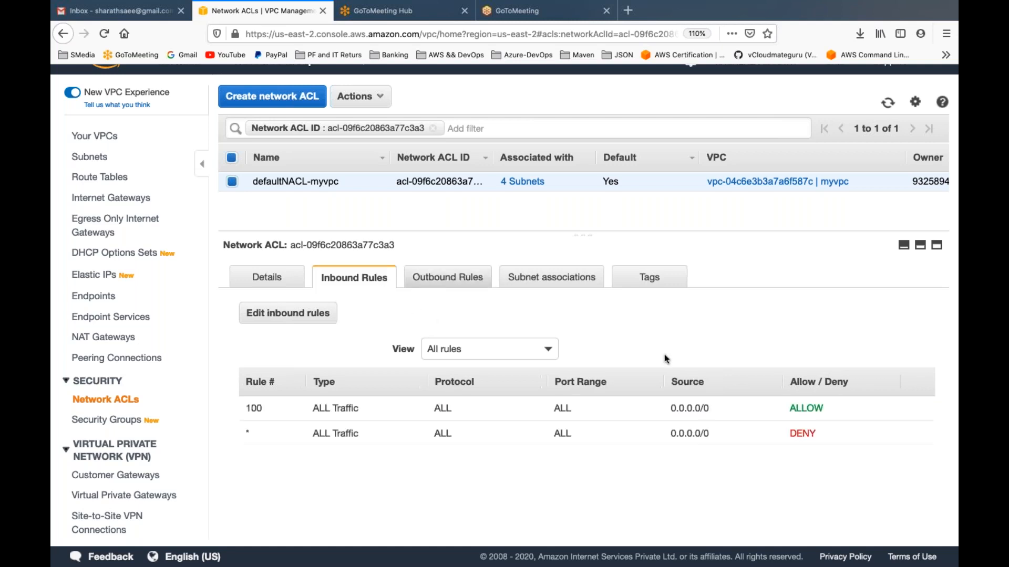
{"action": "double_click", "coordinate": [692, 408]}
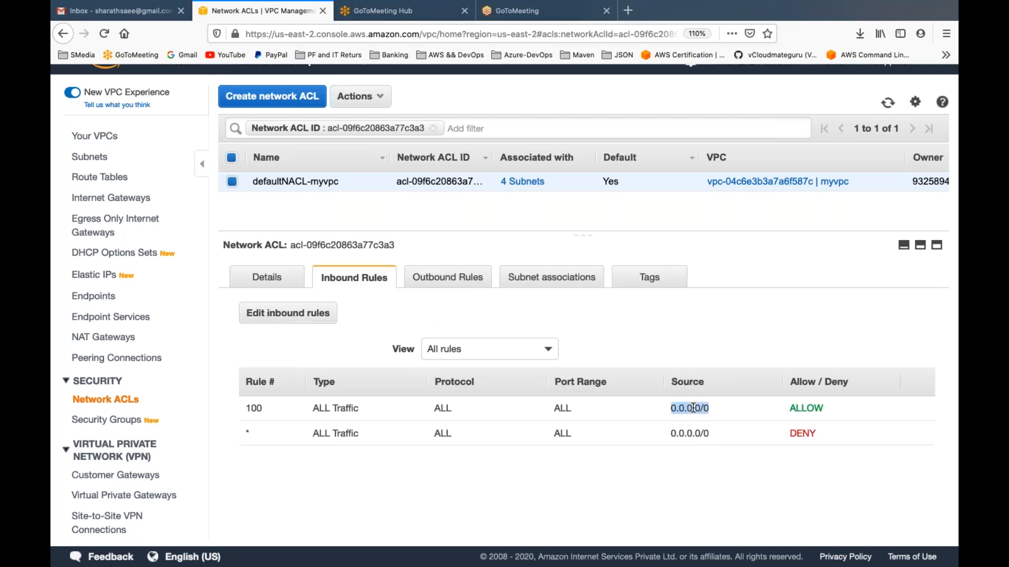
{"action": "left_click", "coordinate": [453, 286]}
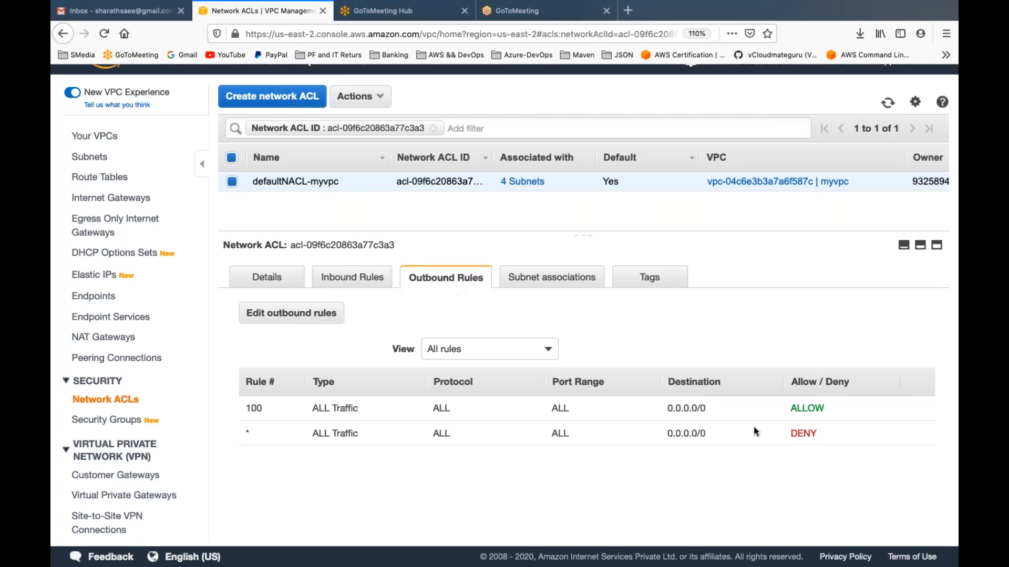
{"action": "double_click", "coordinate": [694, 408]}
{"action": "left_click", "coordinate": [533, 286]}
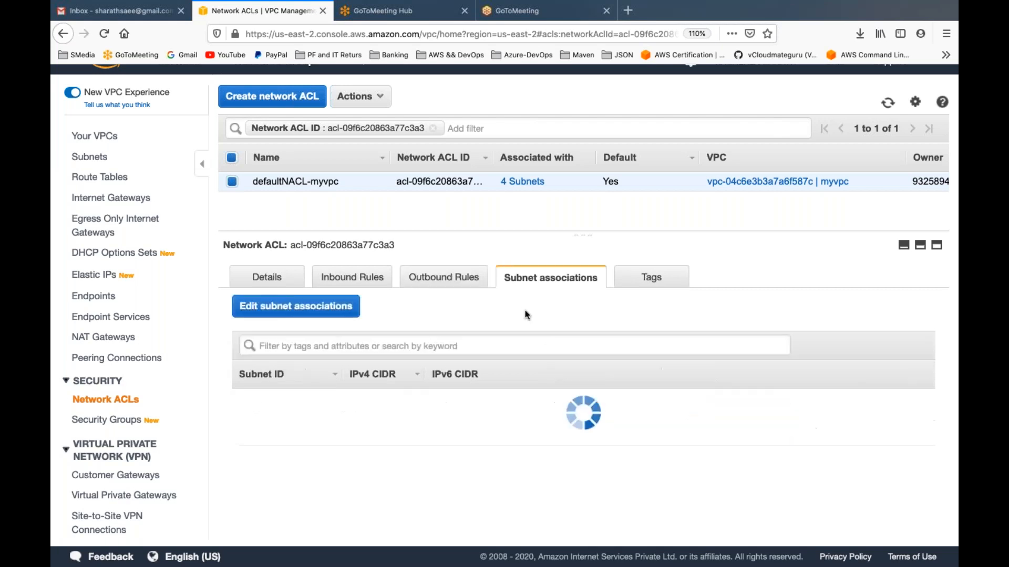
{"action": "left_click", "coordinate": [364, 285]}
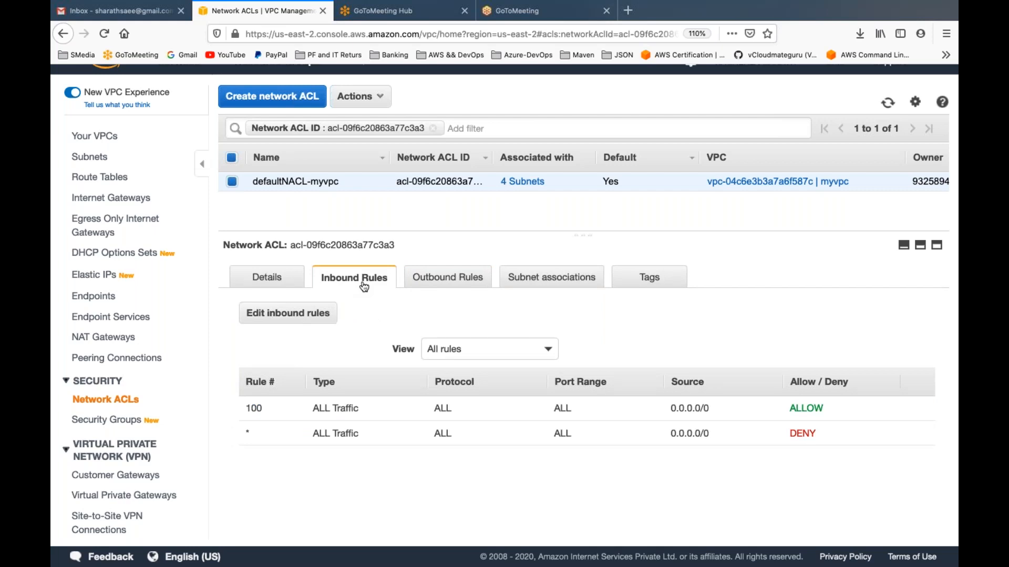
{"action": "left_click", "coordinate": [450, 281]}
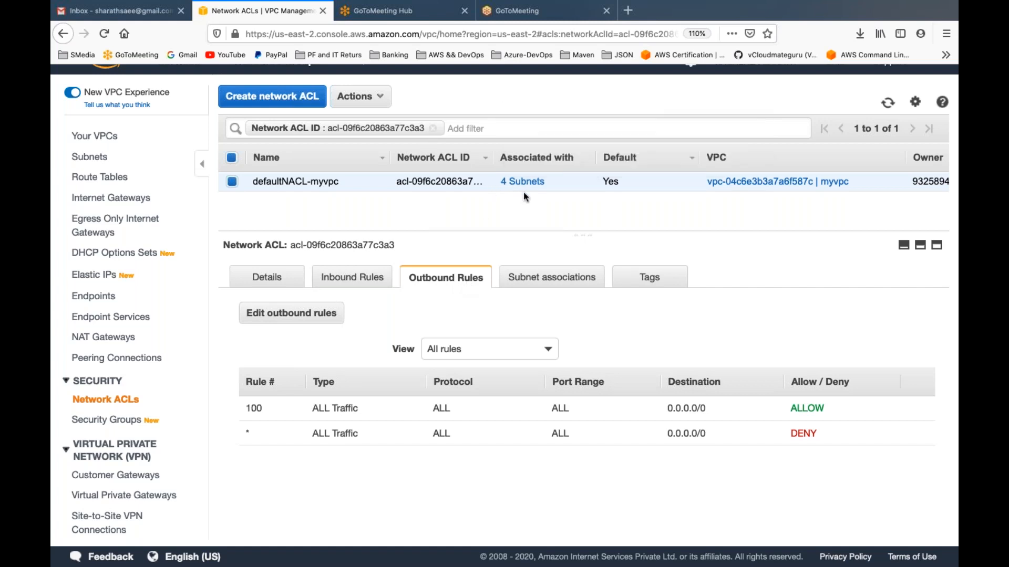
{"action": "double_click", "coordinate": [800, 409]}
{"action": "left_click", "coordinate": [358, 283]}
{"action": "left_click", "coordinate": [921, 24]}
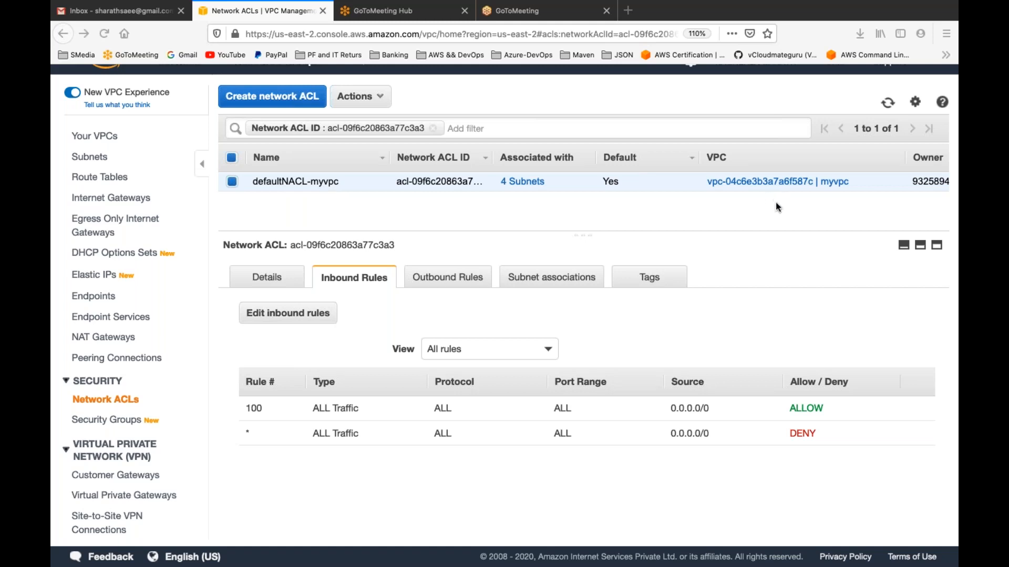
Create a network ACL named publicNACL in the myvpc VPC and clear the network ACL ID filter from the list
{"action": "left_click", "coordinate": [290, 99]}
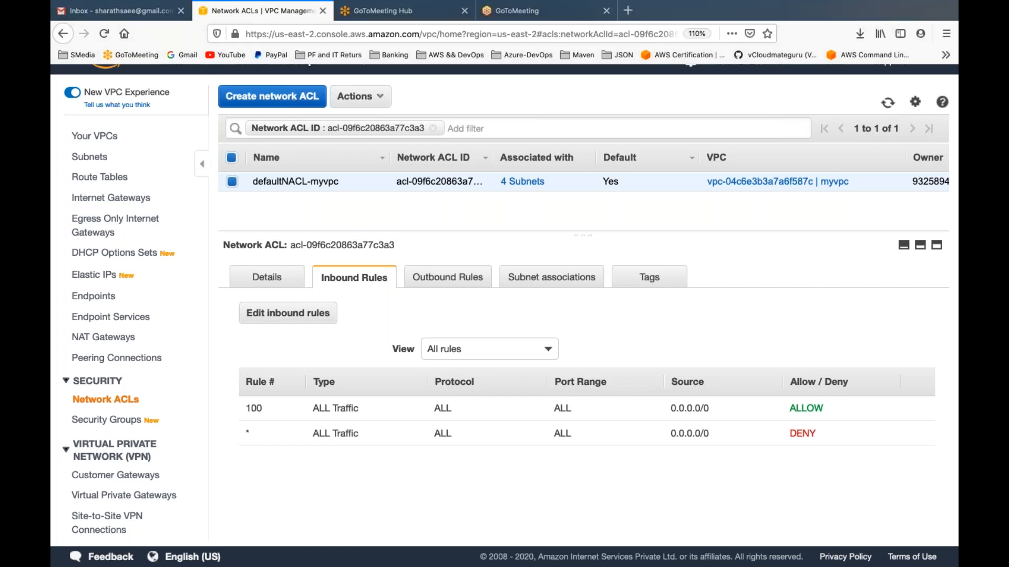
{"action": "left_click", "coordinate": [263, 188]}
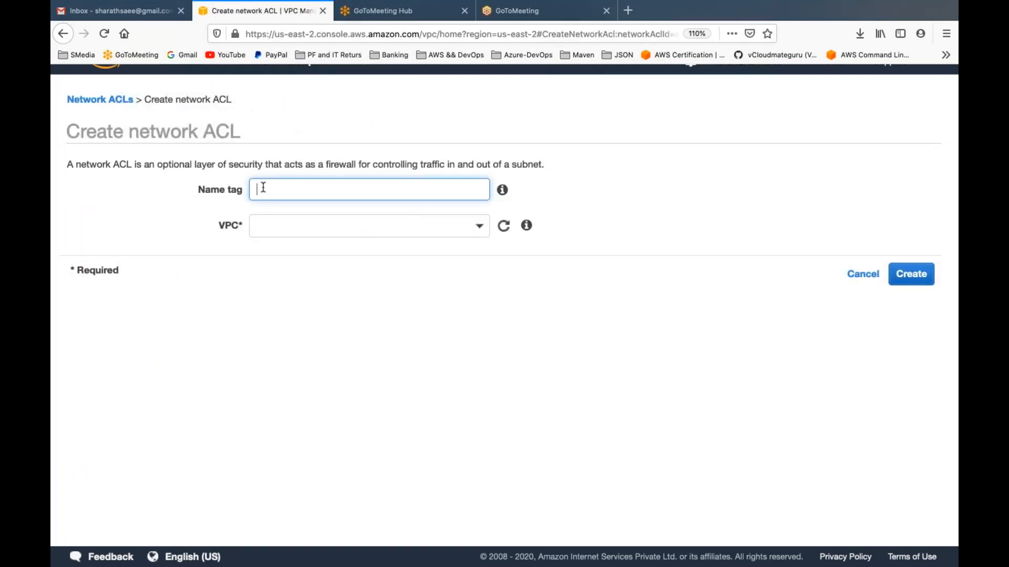
{"action": "type", "text": "publicNACL"}
{"action": "left_click", "coordinate": [311, 226]}
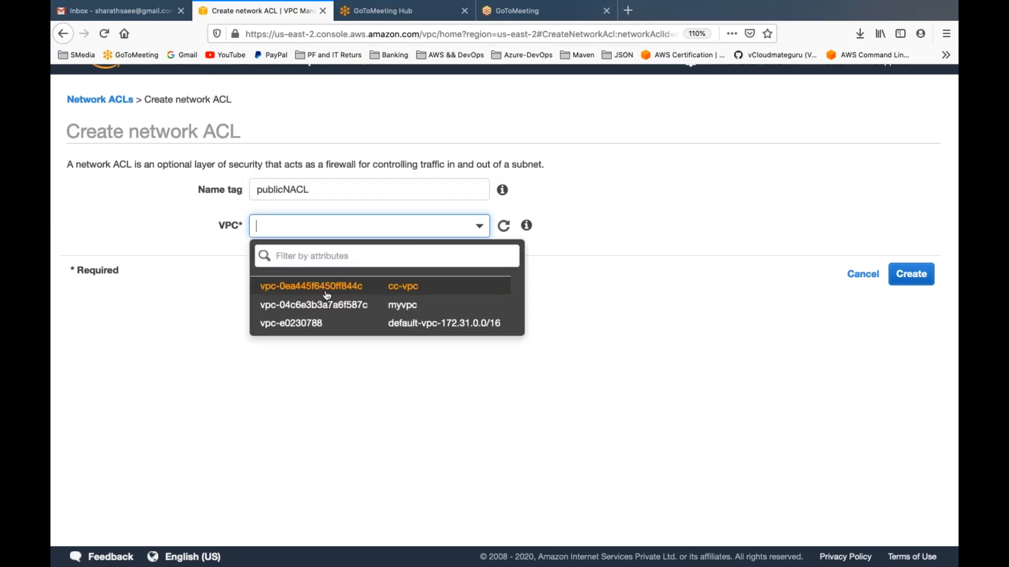
{"action": "left_click", "coordinate": [328, 310]}
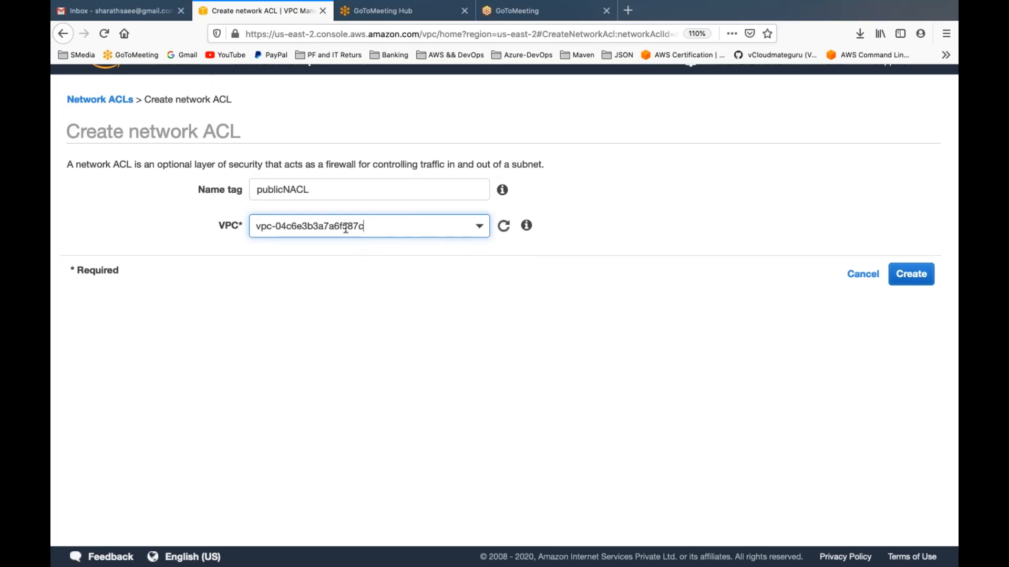
{"action": "left_click_drag", "start_coordinate": [345, 229], "coordinate": [369, 226]}
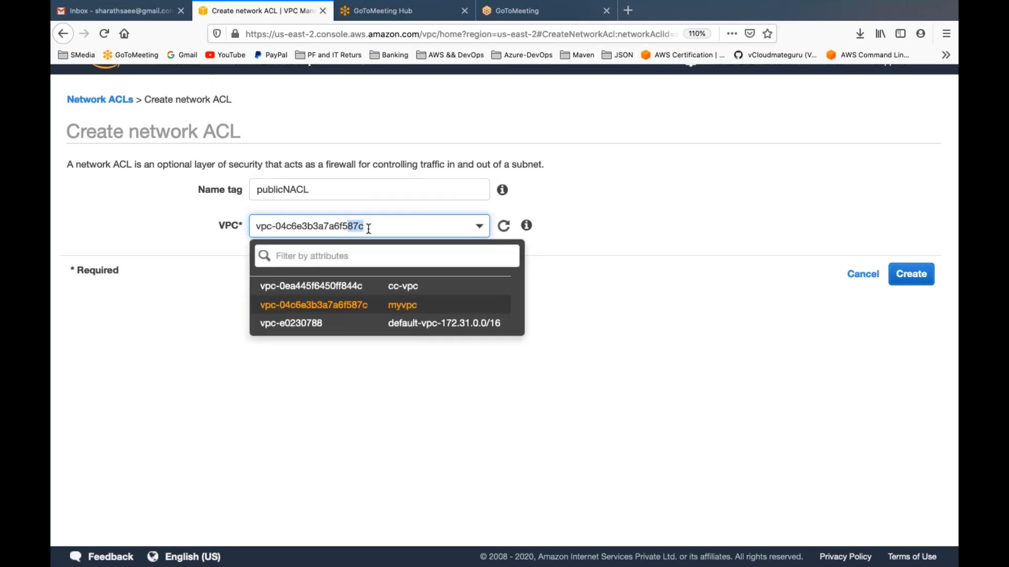
{"action": "left_click", "coordinate": [357, 387]}
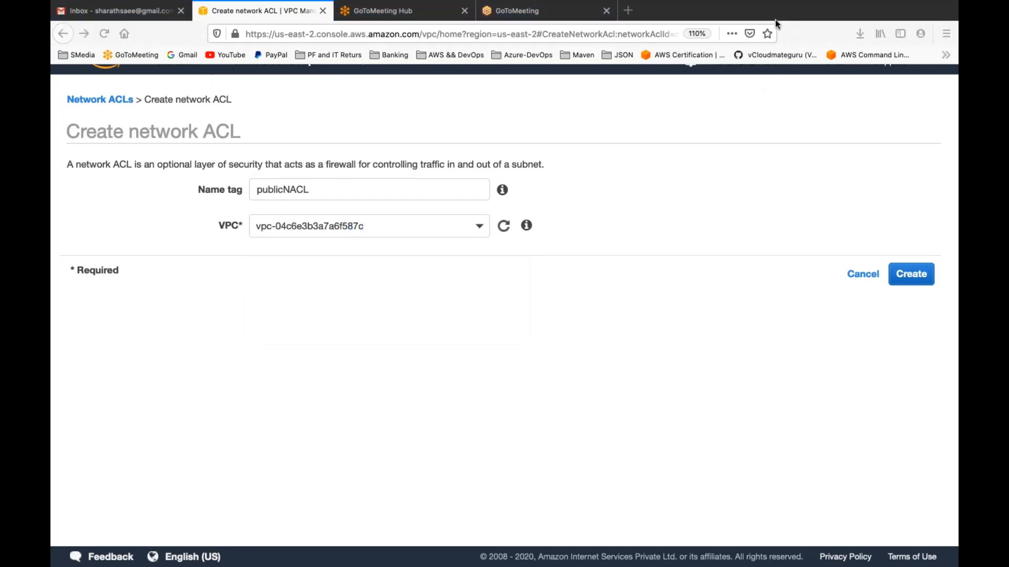
{"action": "left_click", "coordinate": [912, 274]}
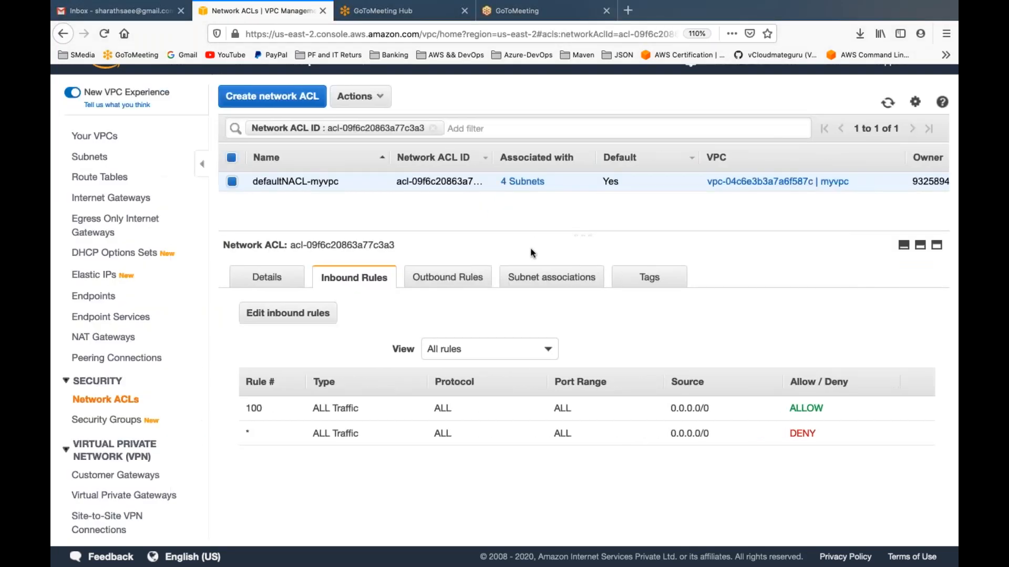
{"action": "left_click", "coordinate": [433, 128]}
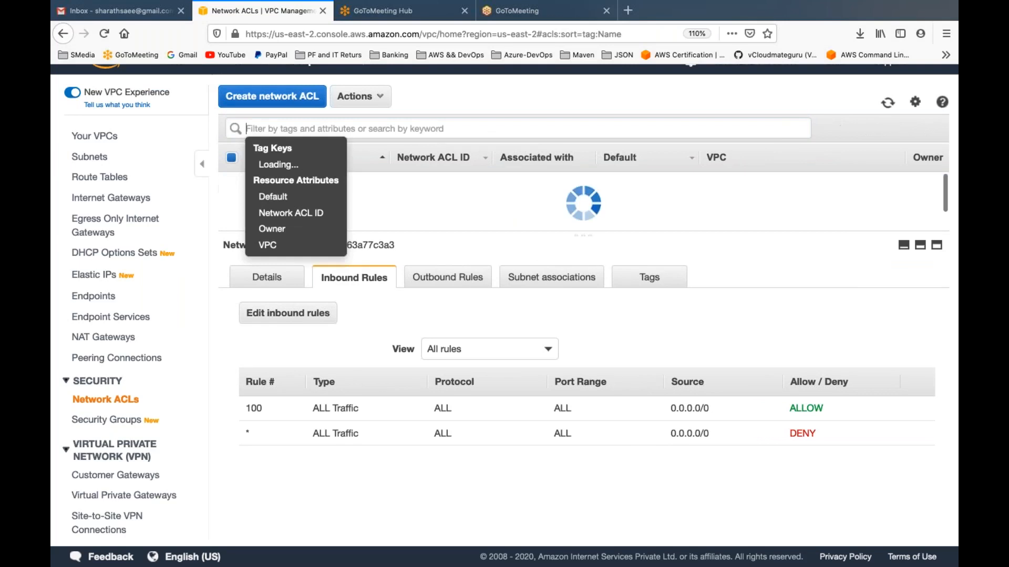
{"action": "left_click", "coordinate": [456, 106]}
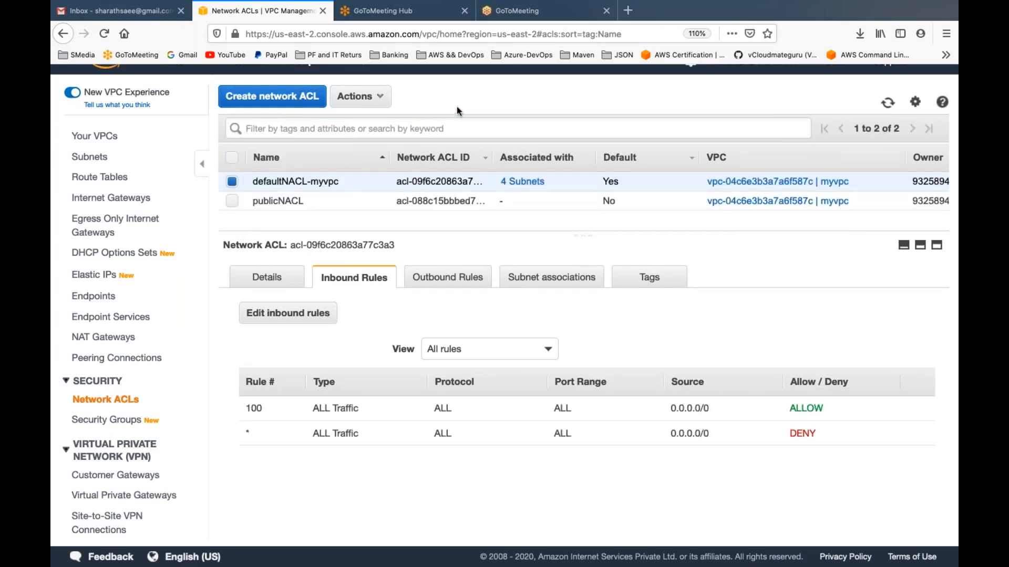
Create another network ACL named privateNACL-myvpc in the myvpc VPC
{"action": "left_click", "coordinate": [272, 96]}
{"action": "left_click", "coordinate": [277, 197]}
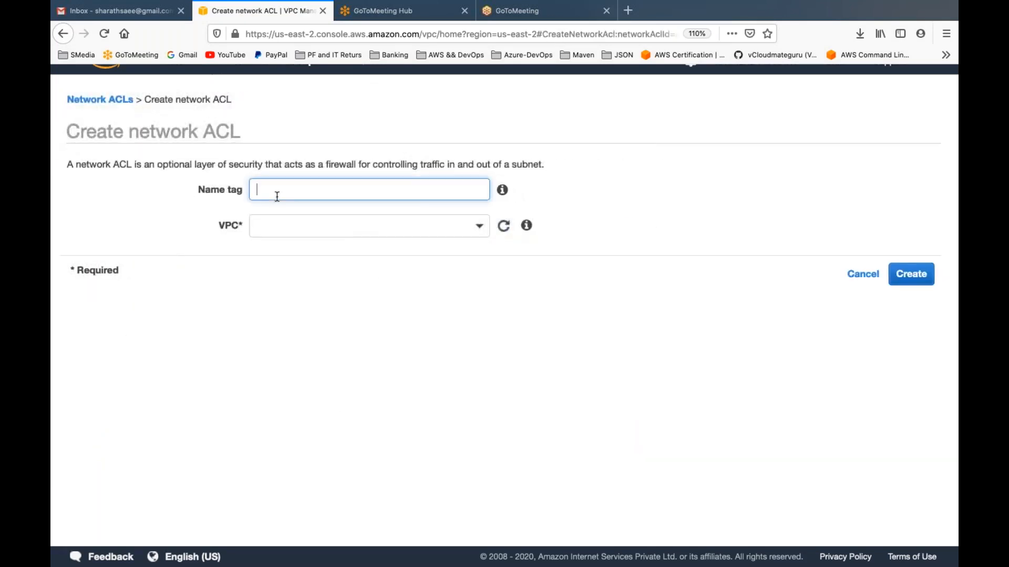
{"action": "type", "text": "privateNACL-myvpc"}
{"action": "left_click", "coordinate": [285, 226]}
{"action": "left_click", "coordinate": [323, 307]}
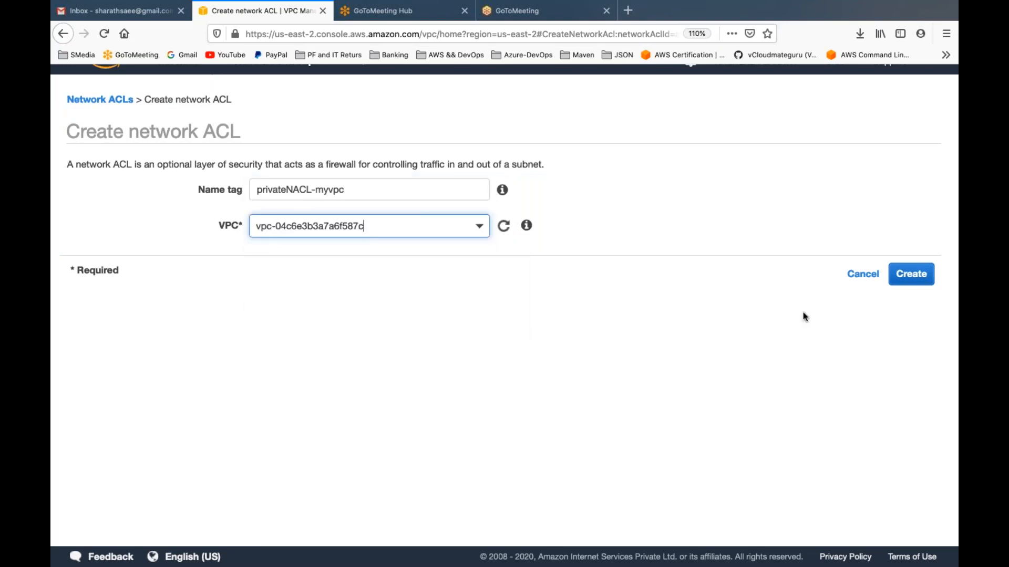
{"action": "left_click", "coordinate": [911, 274]}
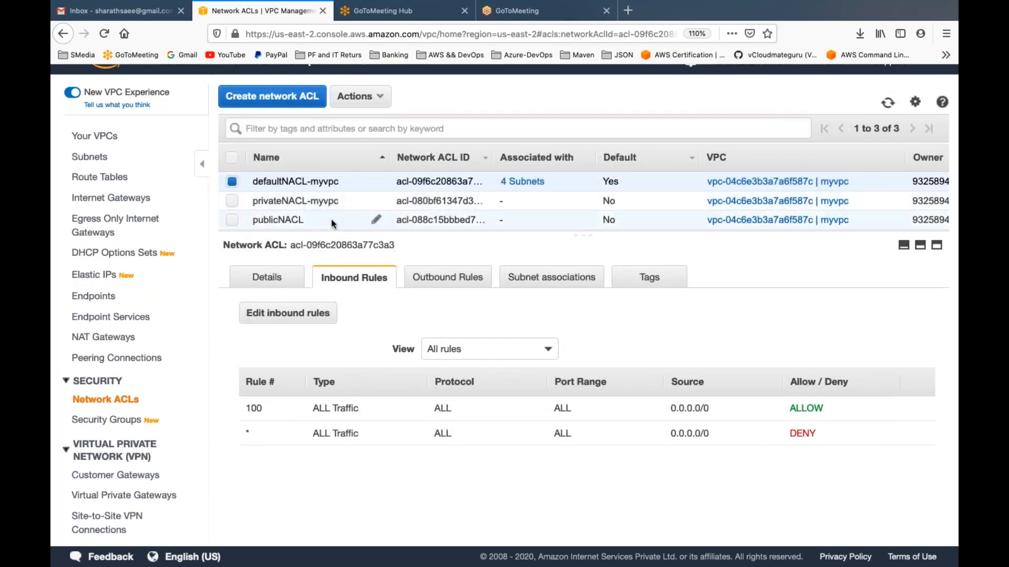
Rename the publicNACL network ACL as publicNACL-myvpc
{"action": "left_click", "coordinate": [376, 220]}
{"action": "left_click", "coordinate": [313, 219]}
{"action": "type", "text": "-myvpc"}
{"action": "left_click", "coordinate": [400, 237]}
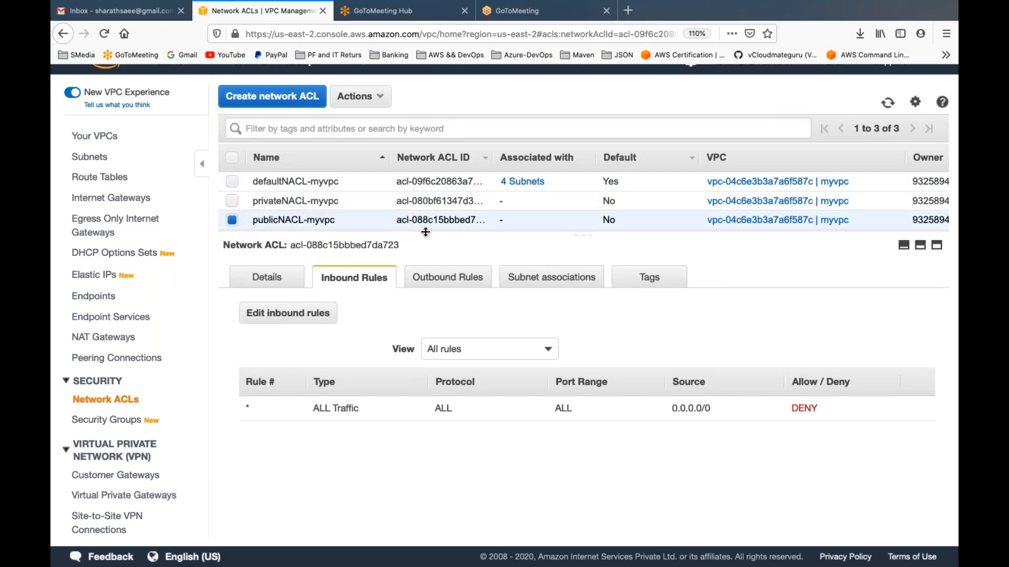
{"action": "left_click", "coordinate": [230, 218]}
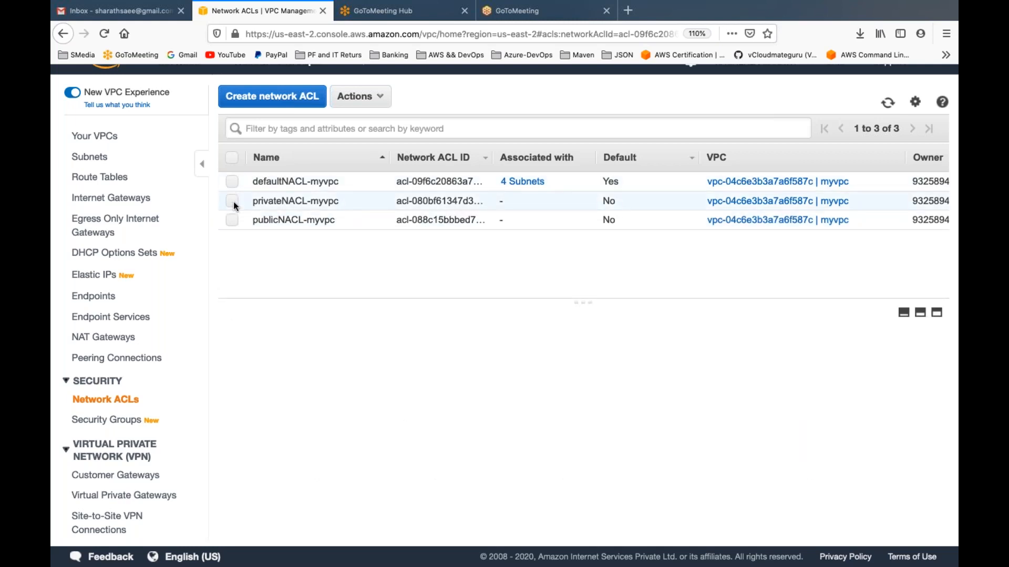
{"action": "left_click", "coordinate": [232, 202]}
{"action": "left_click", "coordinate": [233, 220]}
{"action": "left_click", "coordinate": [232, 202]}
{"action": "left_click", "coordinate": [232, 220]}
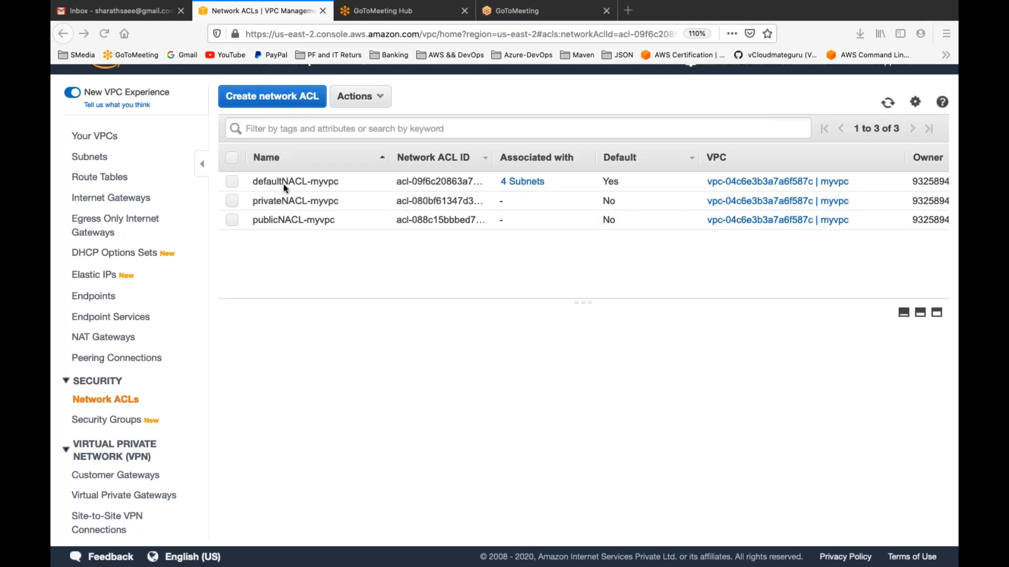
{"action": "left_click", "coordinate": [257, 183]}
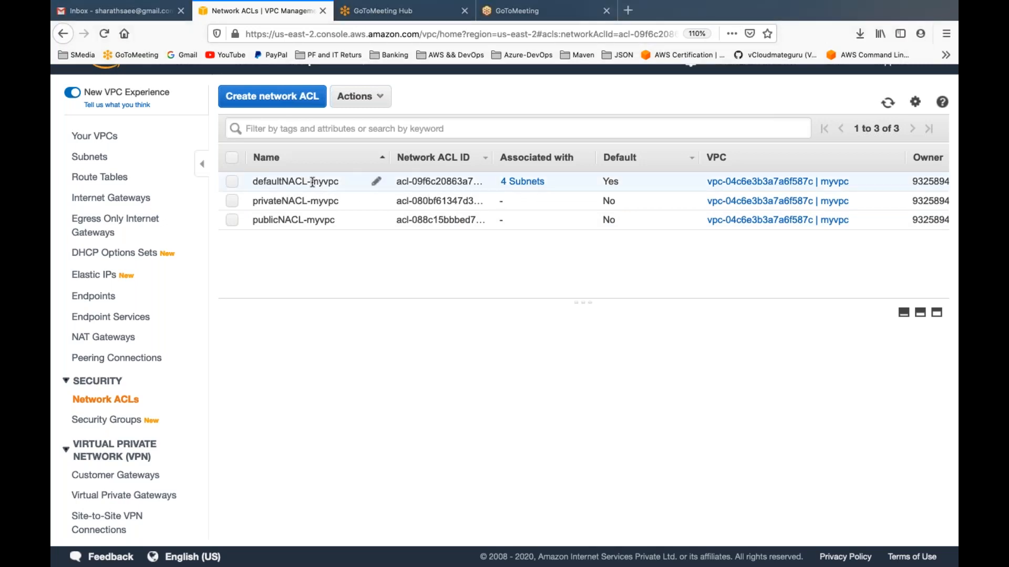
Associate the 2a and 2b public subnets, 192.168.1.0/24 and 192.168.3.0/24, with publicNACL-myvpc and save the associations
{"action": "left_click", "coordinate": [232, 221]}
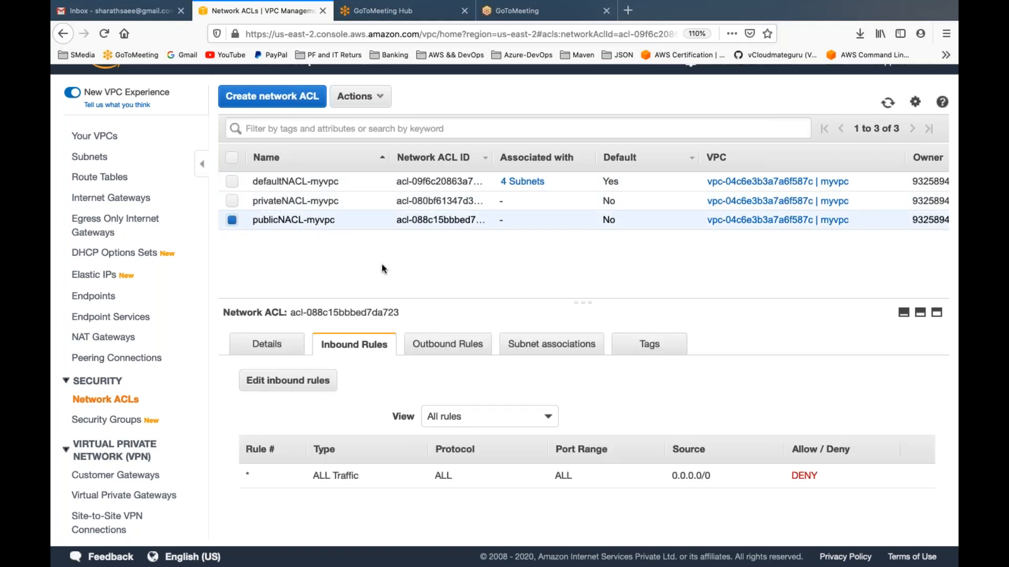
{"action": "left_click", "coordinate": [537, 349]}
{"action": "left_click", "coordinate": [302, 379]}
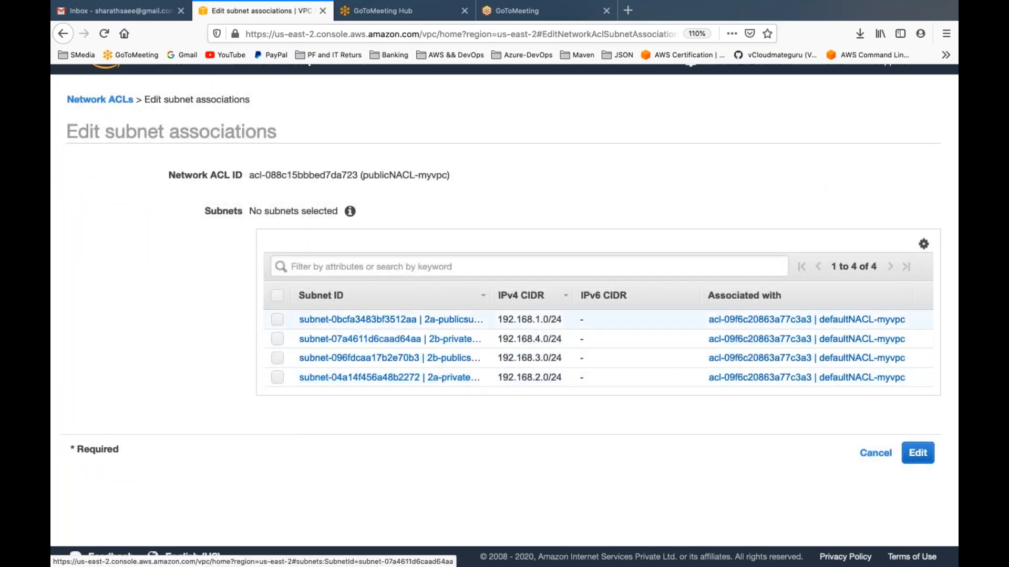
{"action": "mouse_move", "coordinate": [350, 211]}
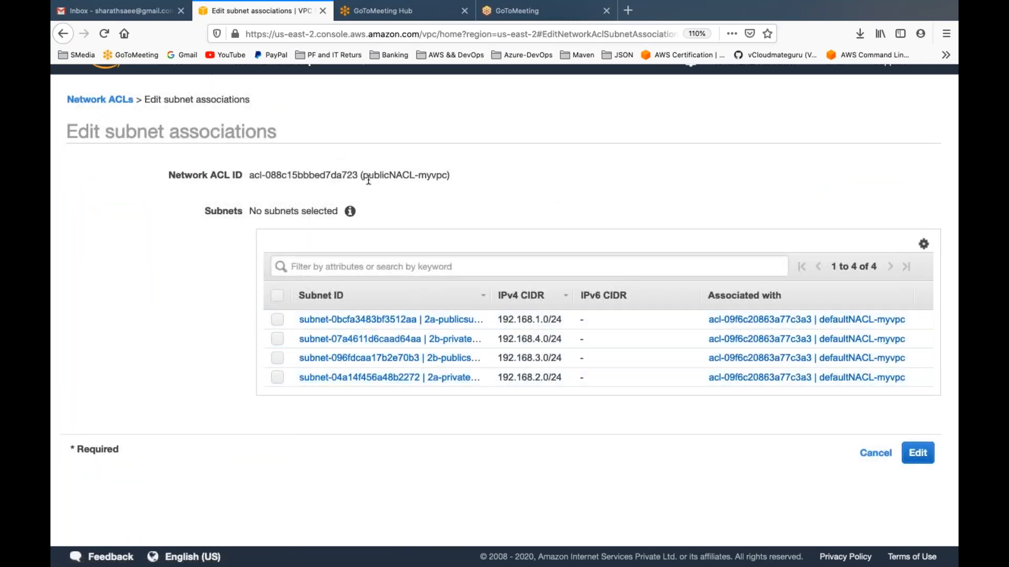
{"action": "left_click_drag", "start_coordinate": [362, 175], "coordinate": [404, 175]}
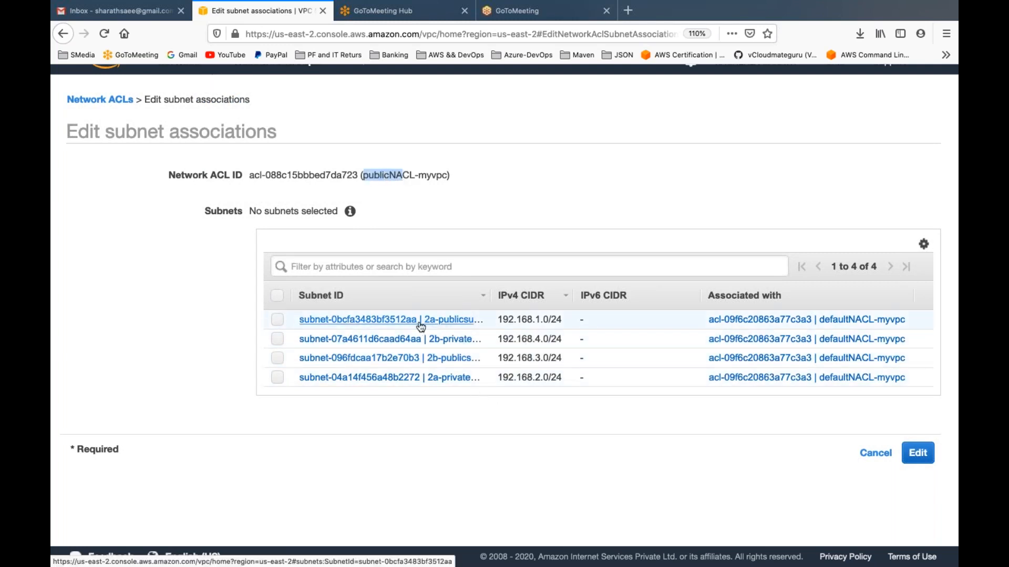
{"action": "left_click", "coordinate": [279, 320]}
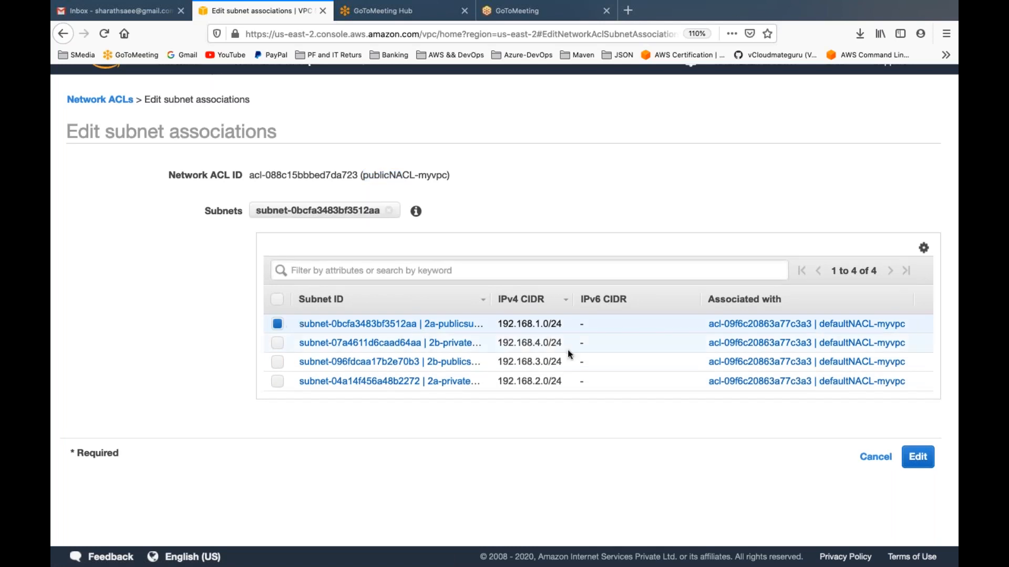
{"action": "left_click", "coordinate": [277, 362]}
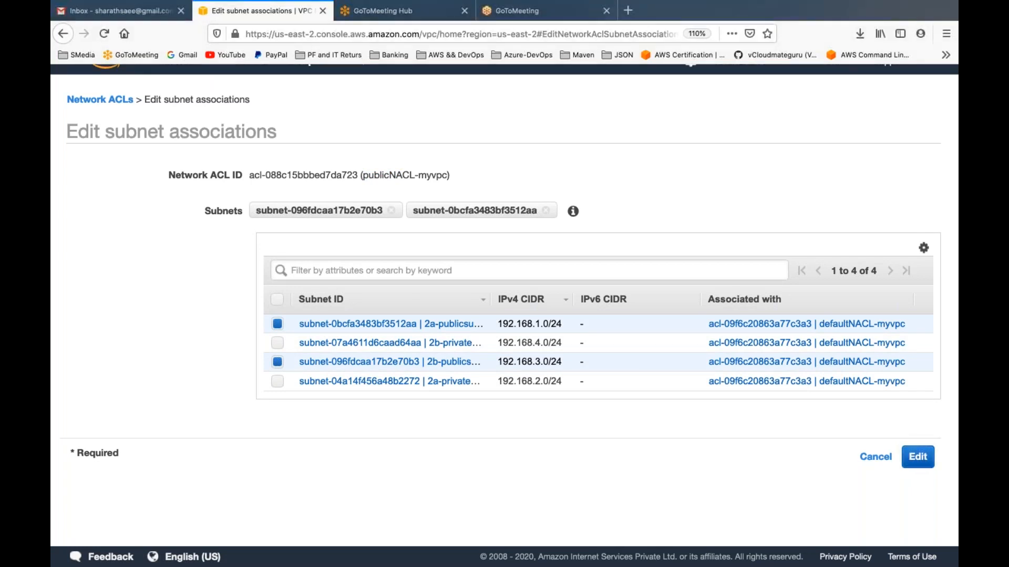
{"action": "left_click", "coordinate": [917, 456]}
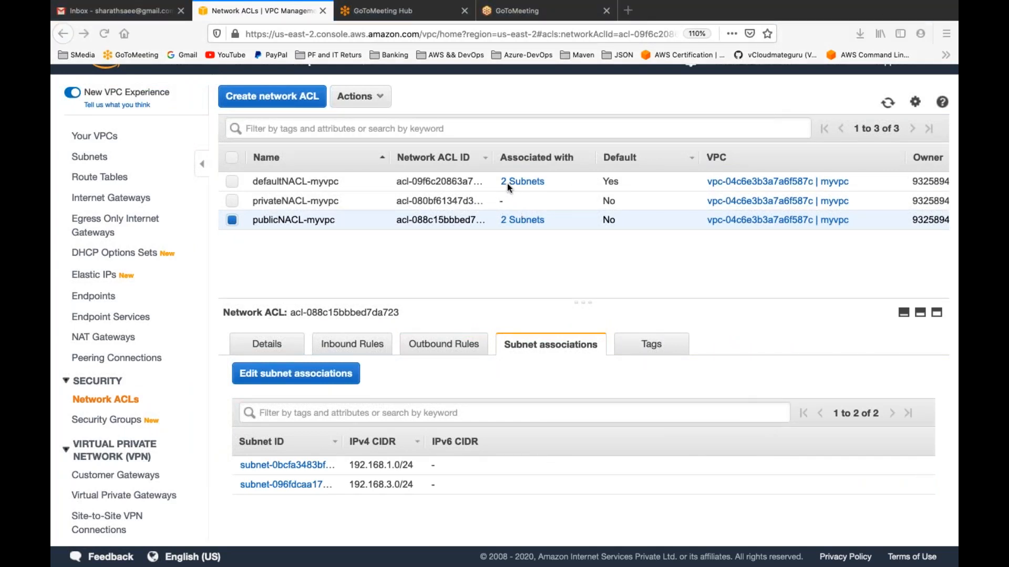
Check which subnets are associated with defaultNACL-myvpc, keeping publicNACL-myvpc selected
{"action": "left_click", "coordinate": [231, 222]}
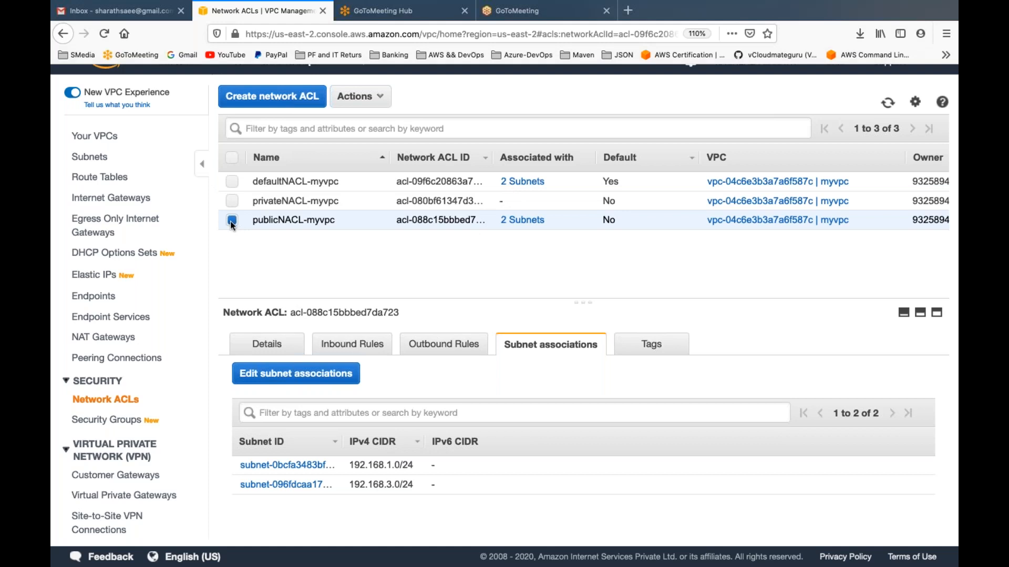
{"action": "left_click", "coordinate": [230, 221]}
{"action": "left_click", "coordinate": [231, 222]}
{"action": "mouse_move", "coordinate": [507, 188]}
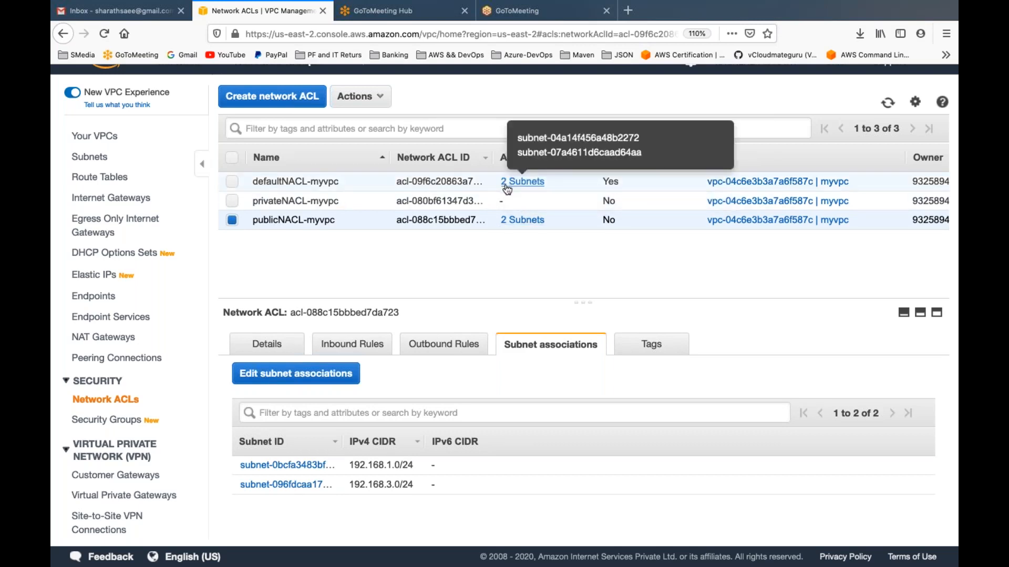